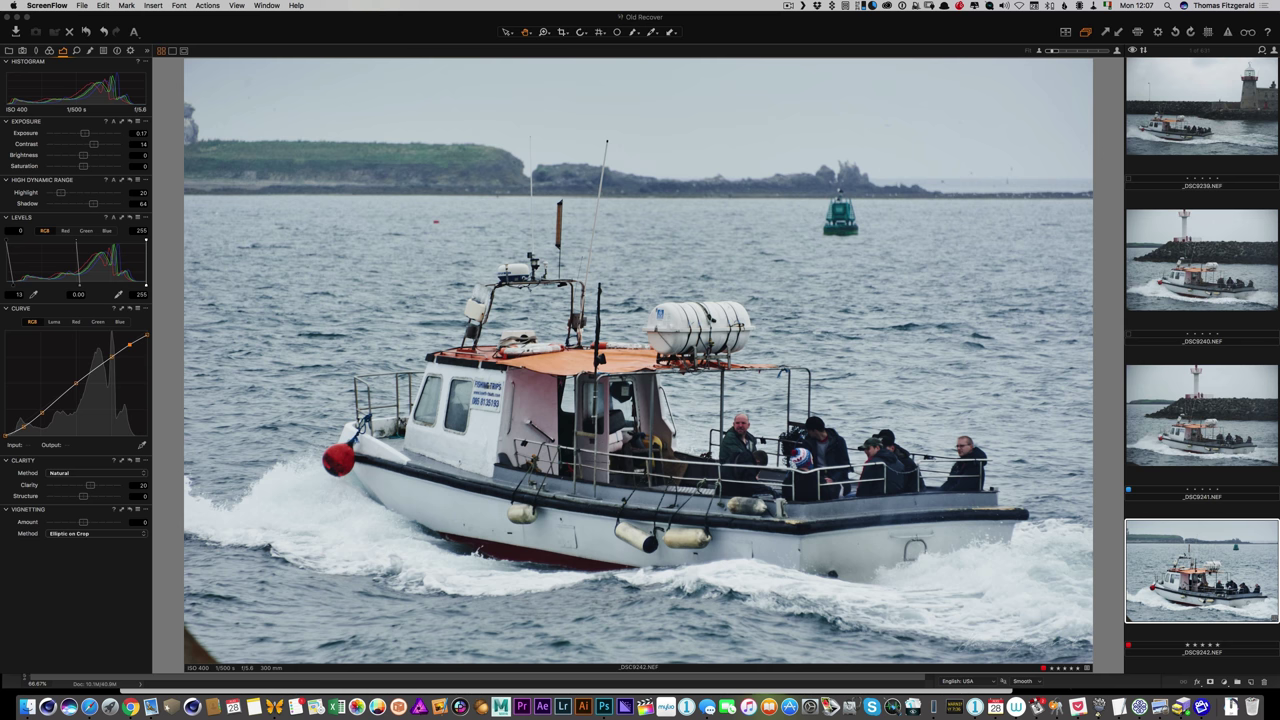
Step: Send the boat photo from Capture One to Photoshop CC 2017 as a 16-bit Adobe RGB PSD variant
right_click(1210, 565)
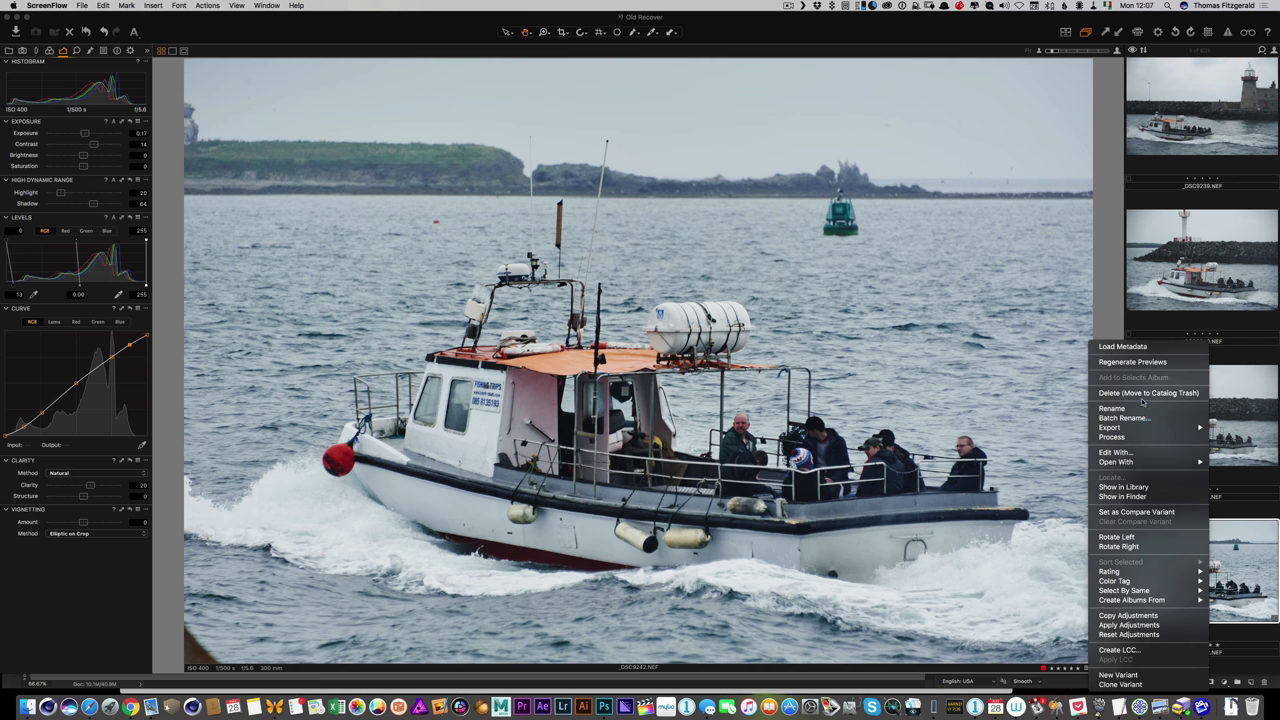
left_click(1140, 455)
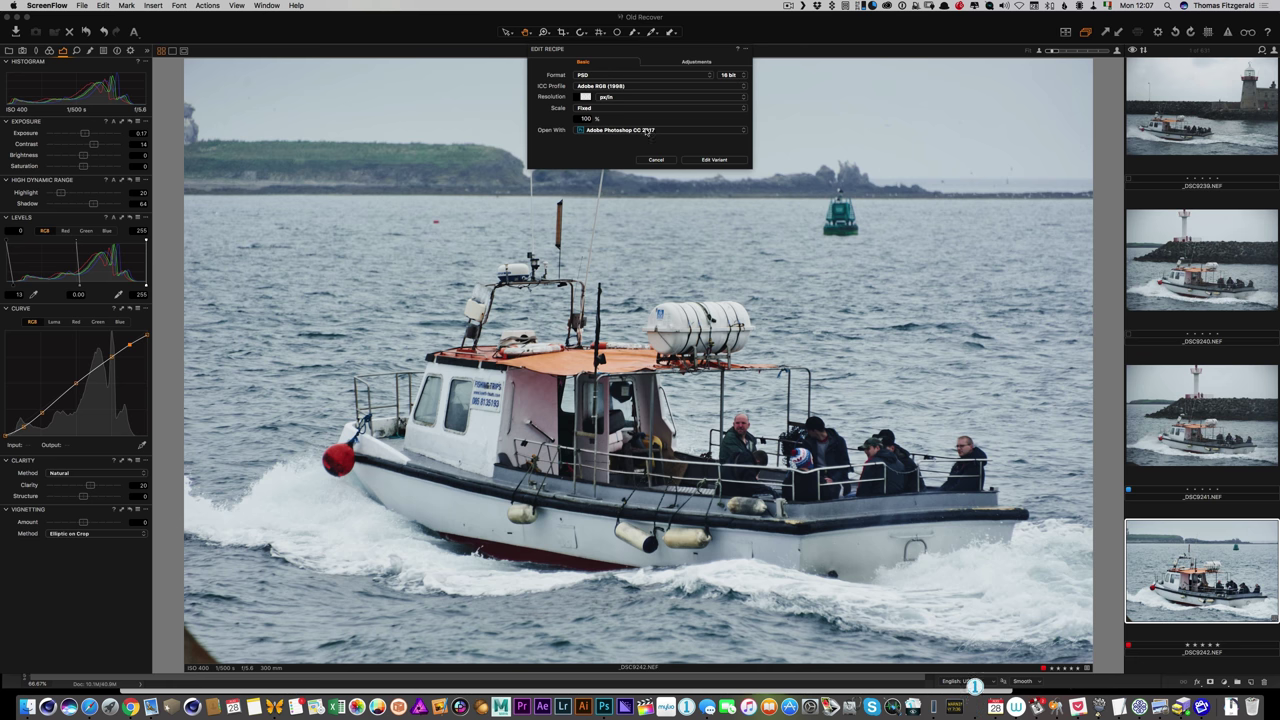
left_click(714, 160)
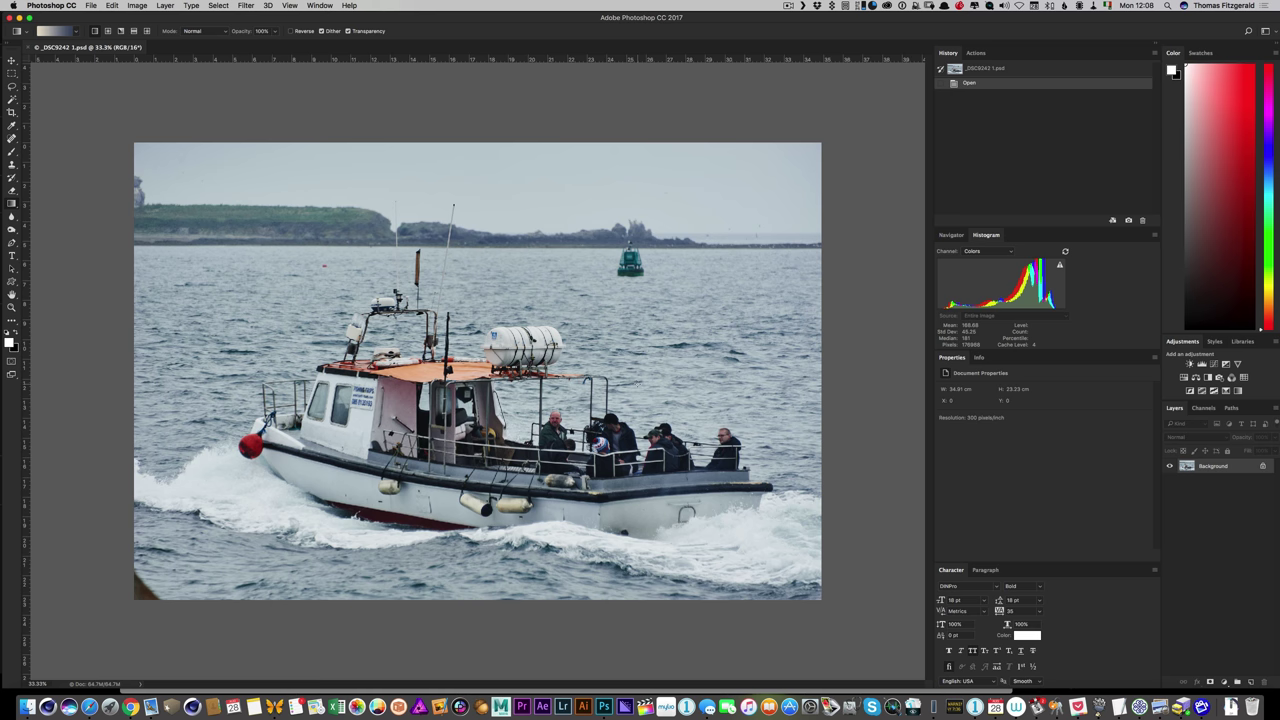
Step: Duplicate the Background into Layer 1 and launch Macphun Luminar on it from the Filter menu
key("super+j")
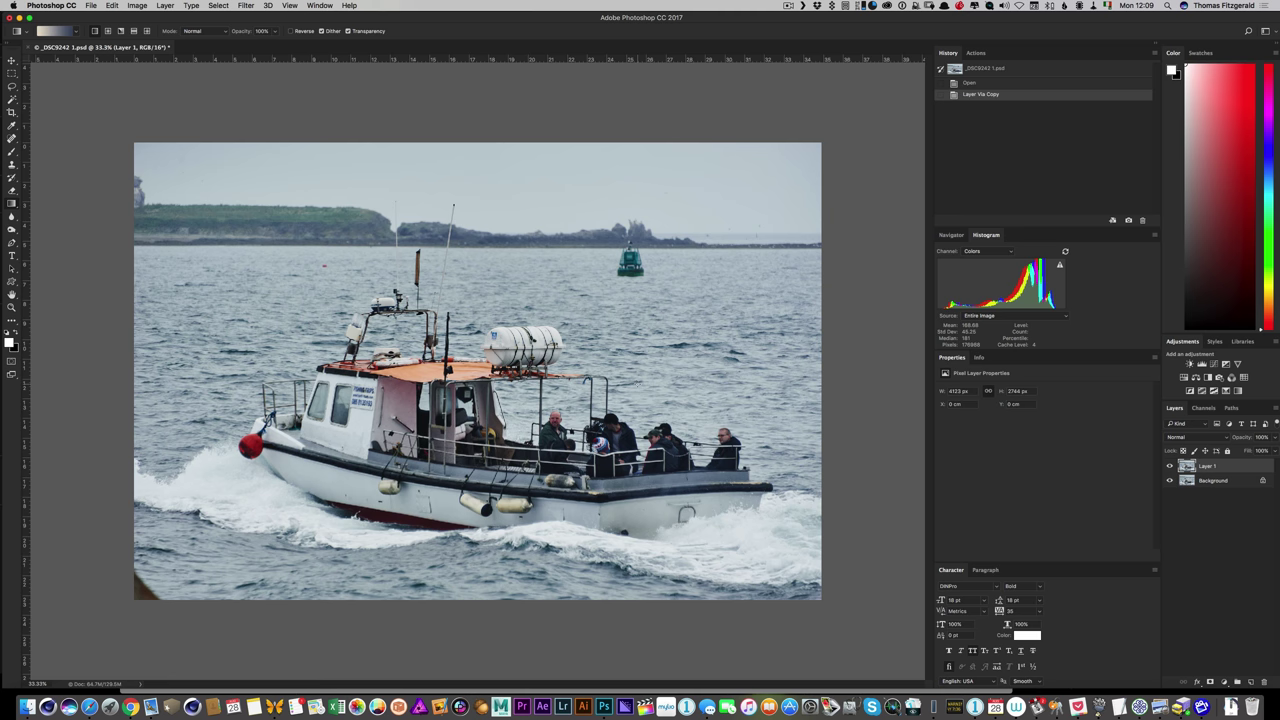
left_click(250, 5)
mouse_move(299, 229)
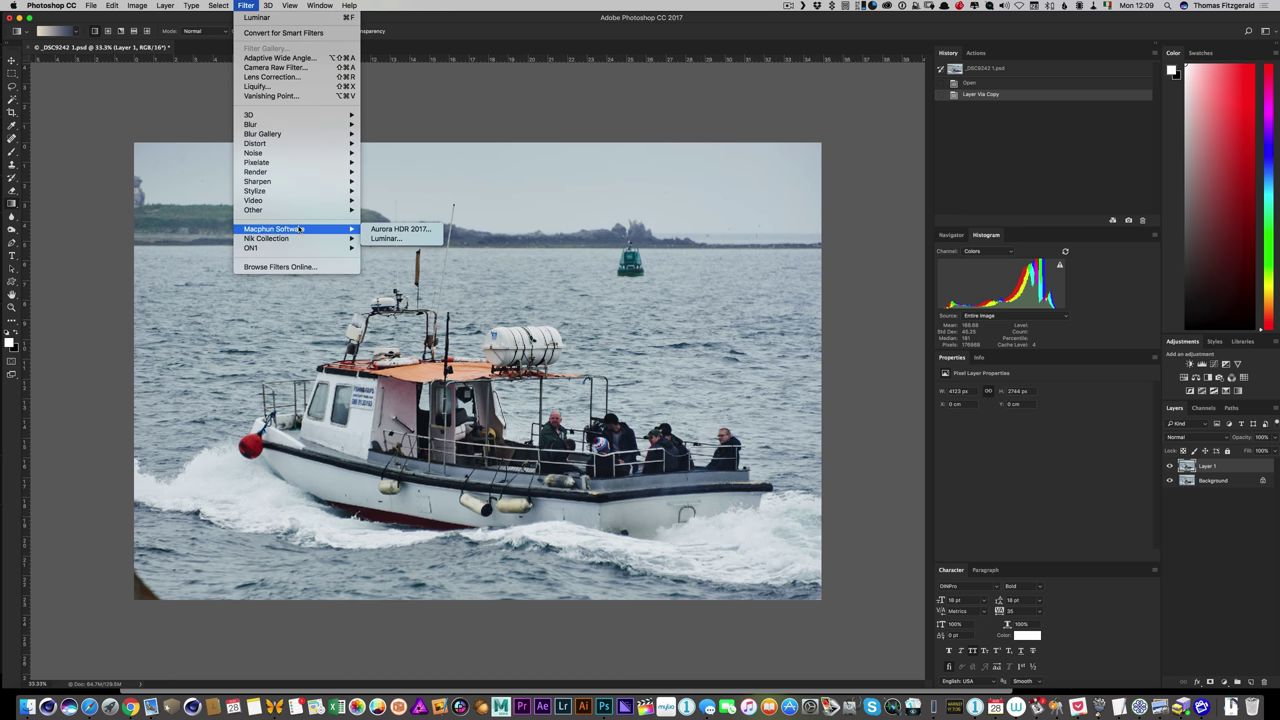
left_click(438, 240)
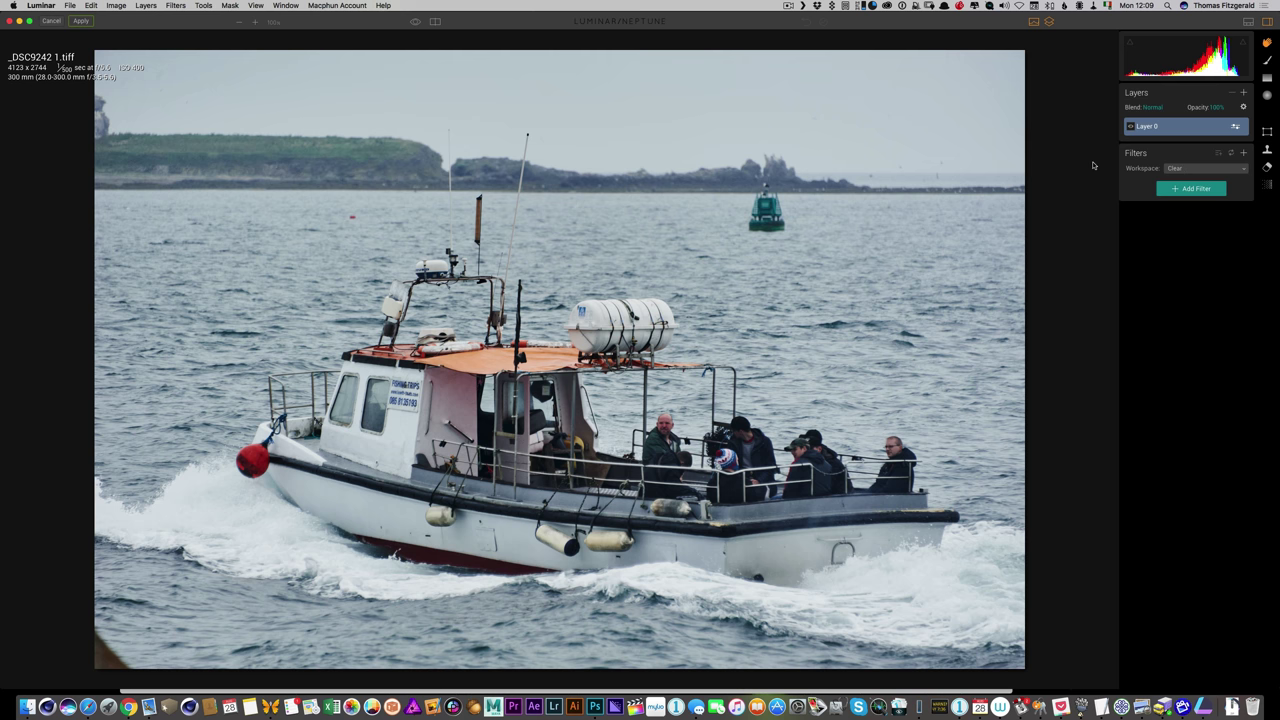
Step: Switch to the Essentials workspace, boost Accent AI to 52, lift shadows to 40, lower highlights to -7
left_click(1230, 169)
left_click(1196, 212)
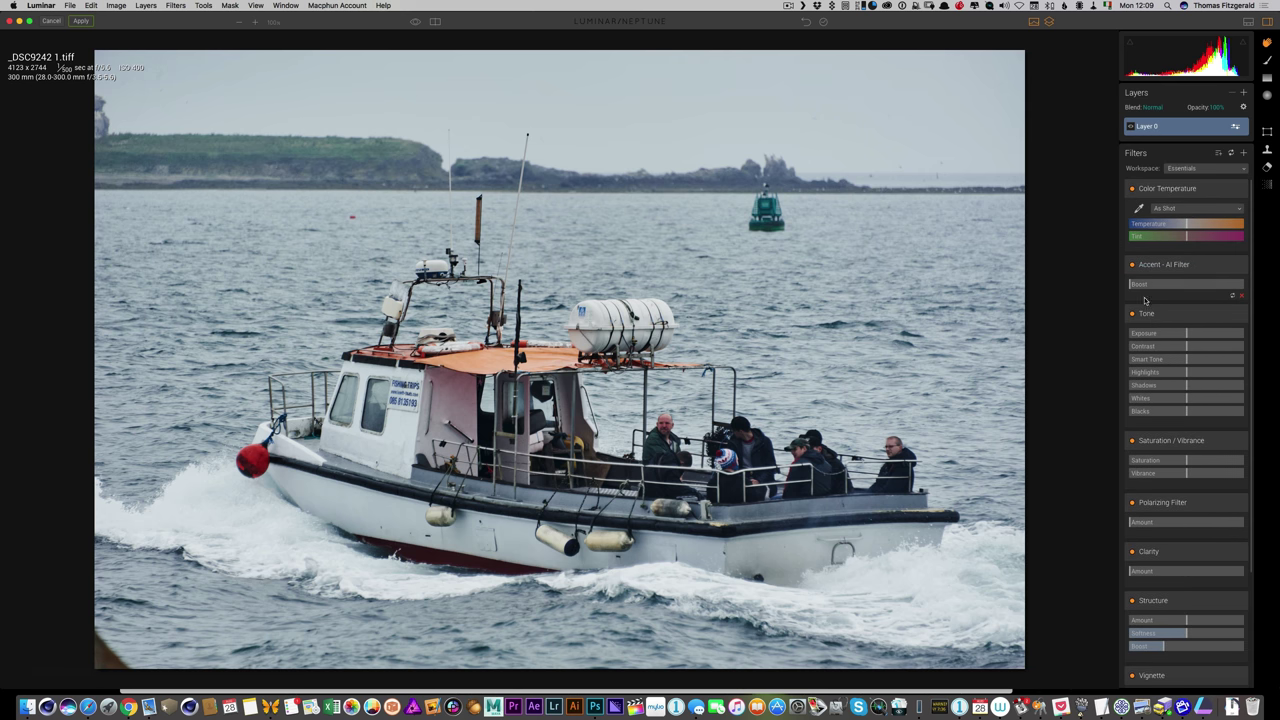
left_click_drag(1137, 286, 1189, 288)
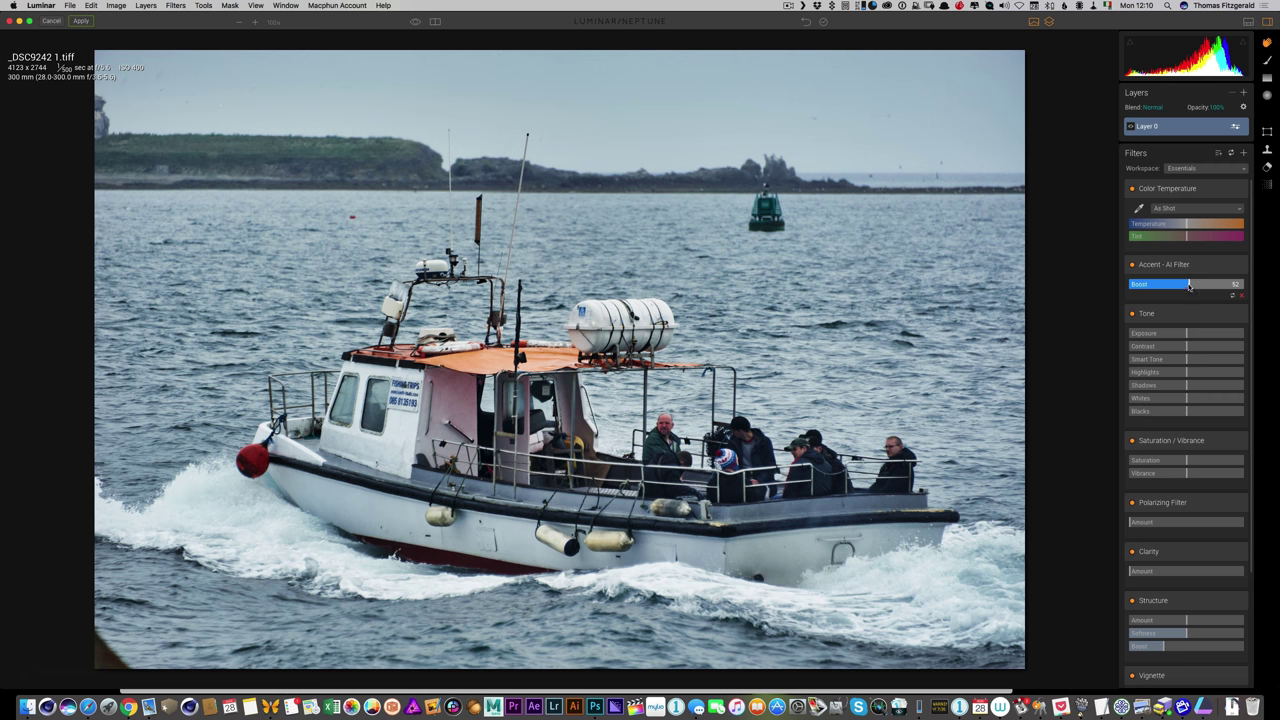
left_click_drag(1187, 386, 1214, 390)
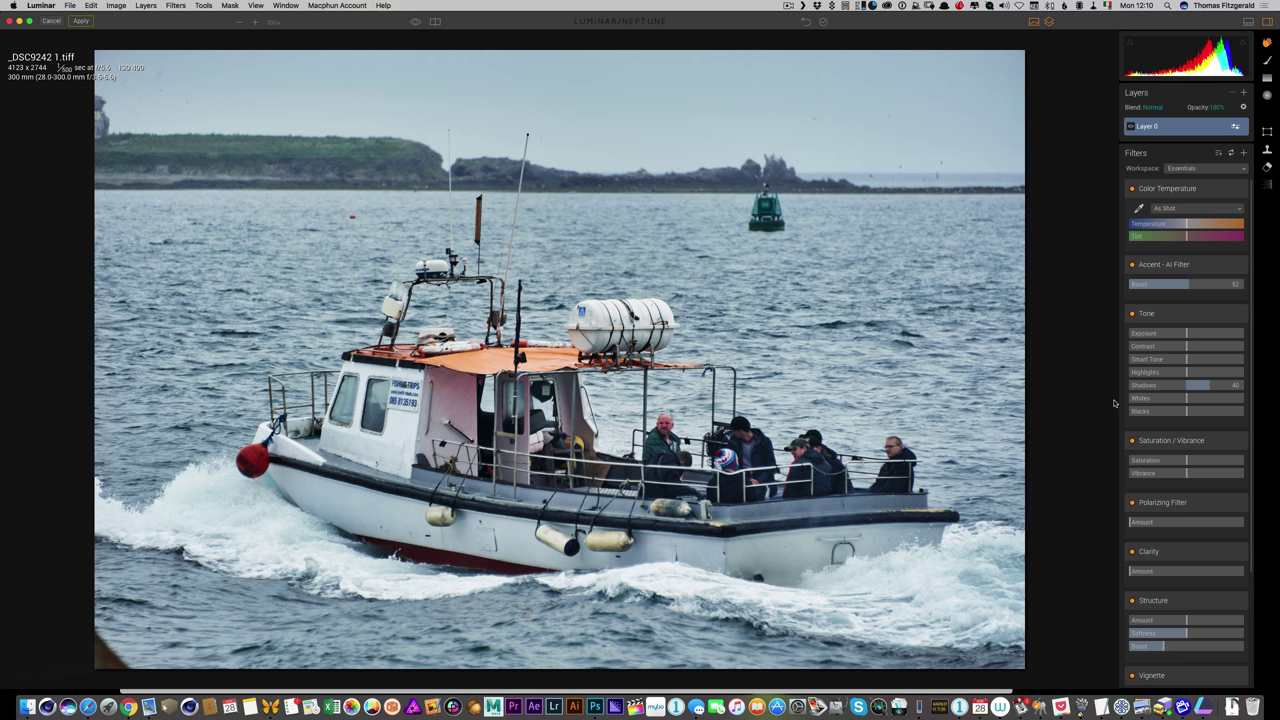
left_click_drag(1187, 372, 1188, 338)
Step: Add polarizing 15, clarity 10 and a darkening vignette of -40
left_click_drag(1153, 522, 1147, 524)
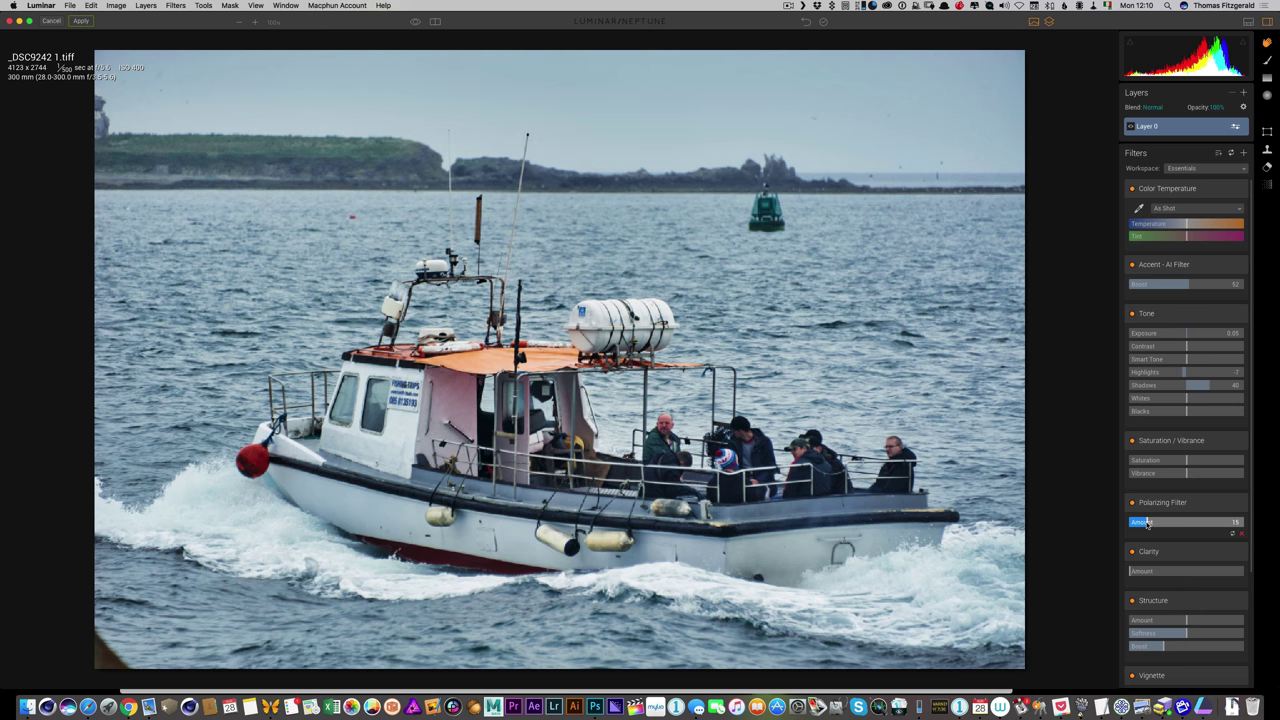
left_click_drag(1155, 571, 1141, 572)
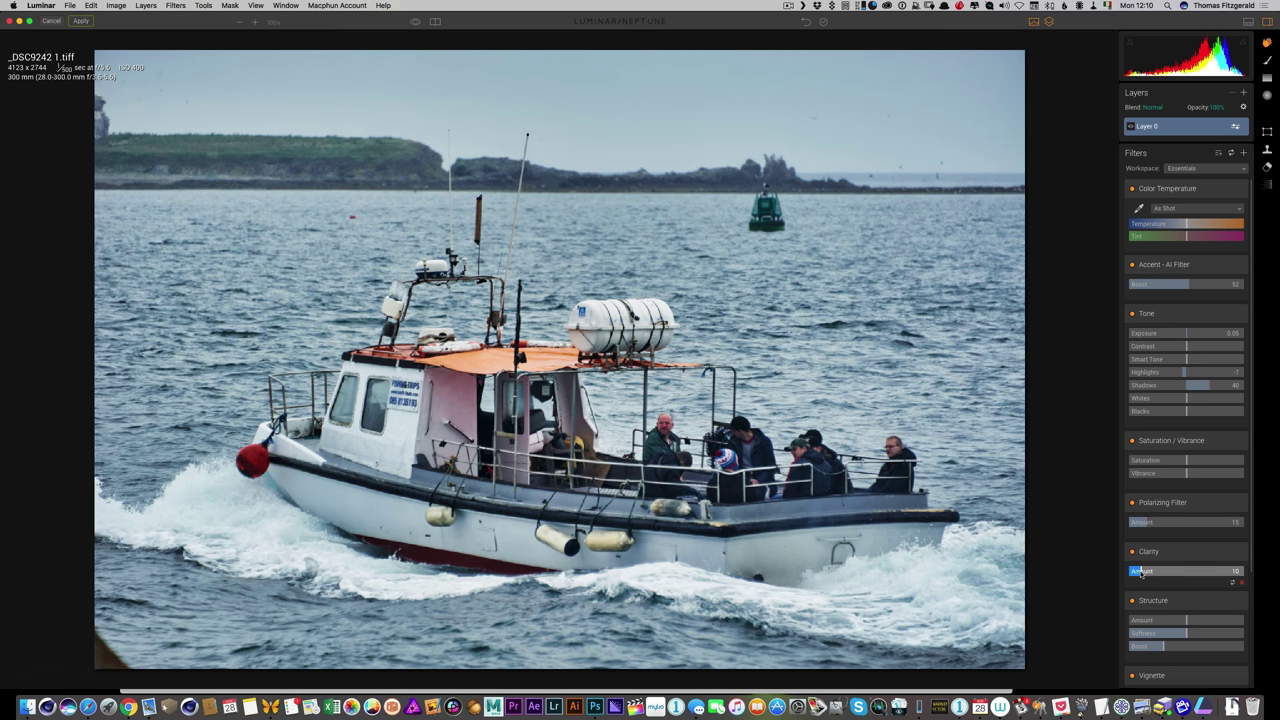
scroll(1141, 572, "down", 4)
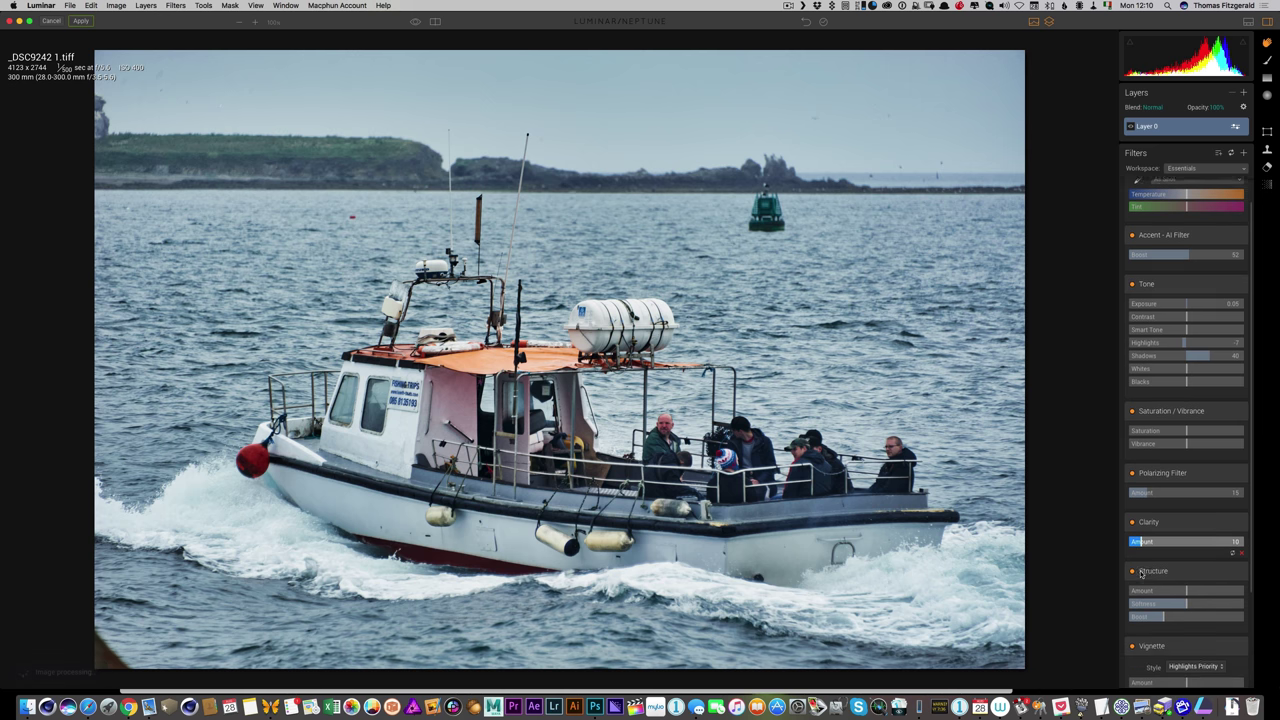
scroll(1141, 573, "down", 1)
mouse_move(1141, 565)
left_mouse_down()
mouse_move(1169, 566)
mouse_move(1158, 566)
left_mouse_up()
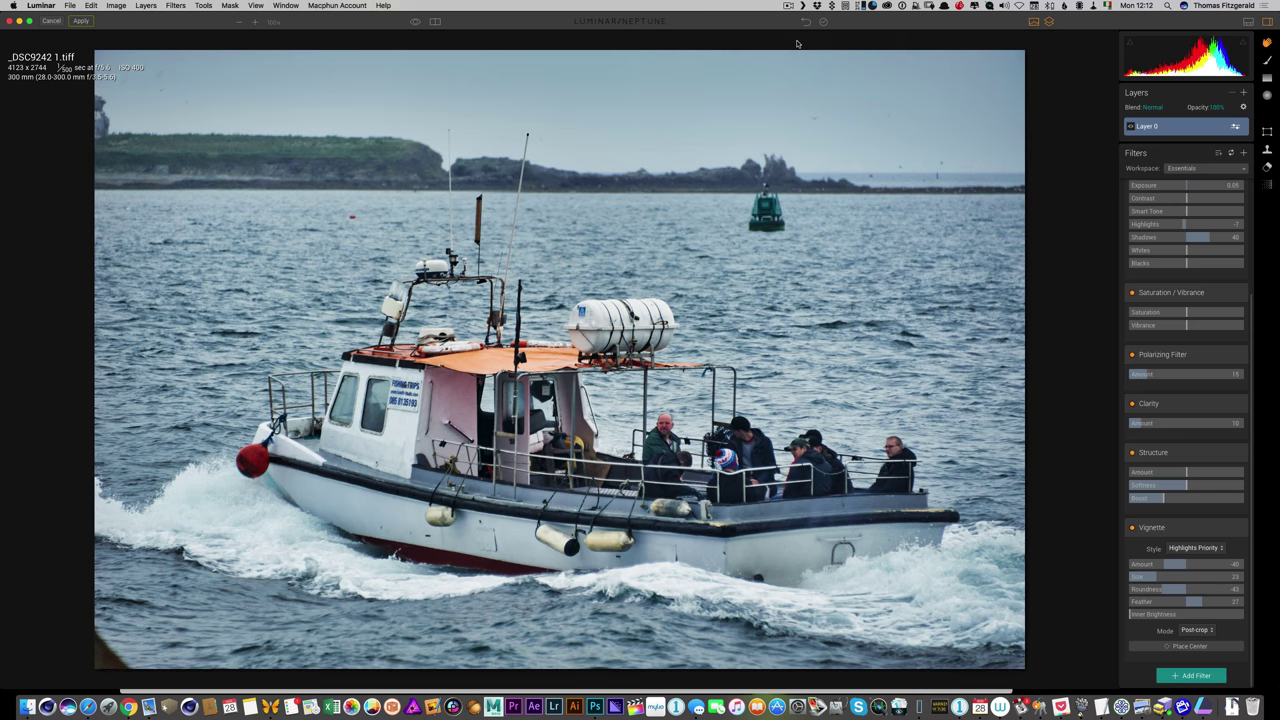
Step: Add a Details Enhancer filter with small details 10, medium 31 and large 25
left_click(1190, 675)
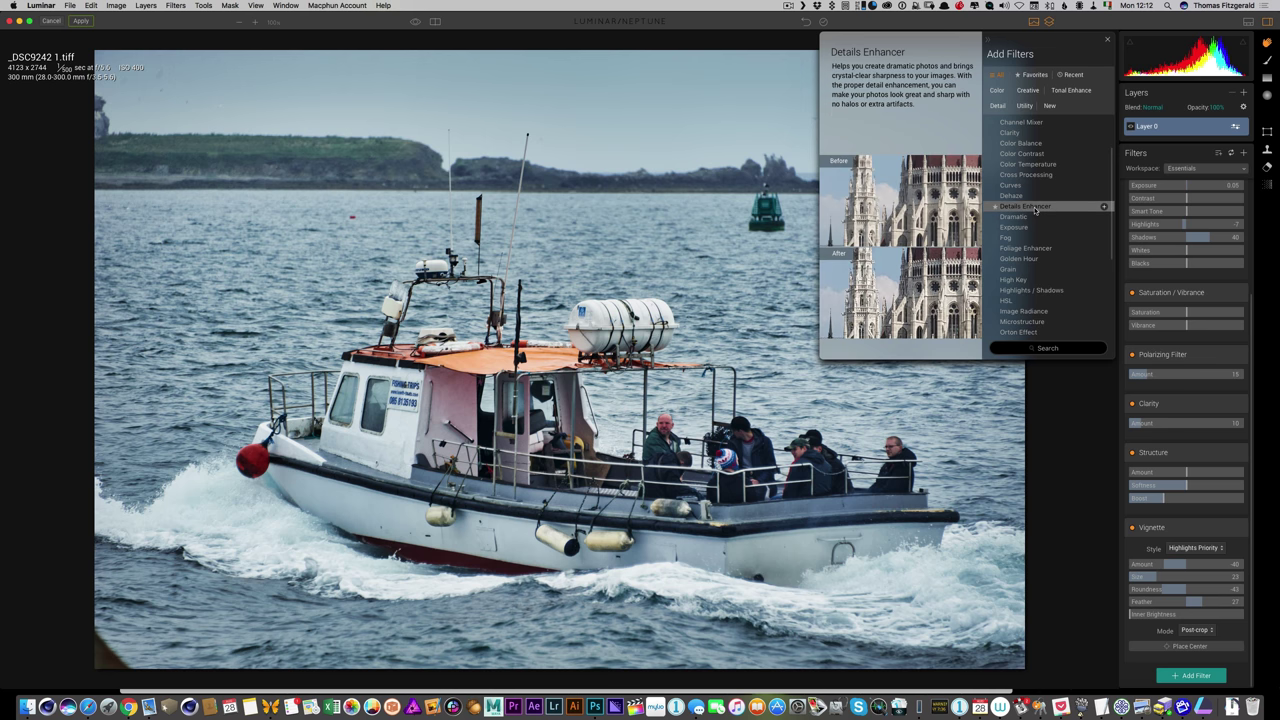
left_click(1033, 207)
left_click_drag(1187, 607, 1205, 610)
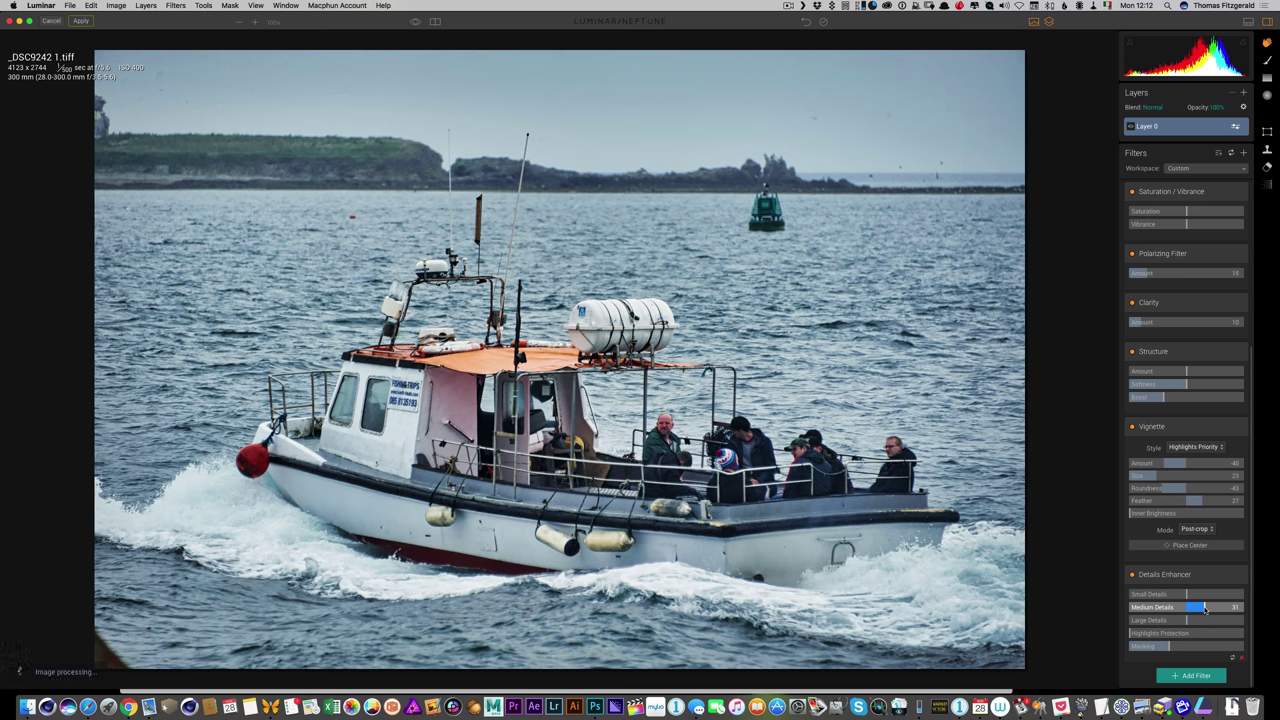
left_click_drag(1187, 594, 1193, 596)
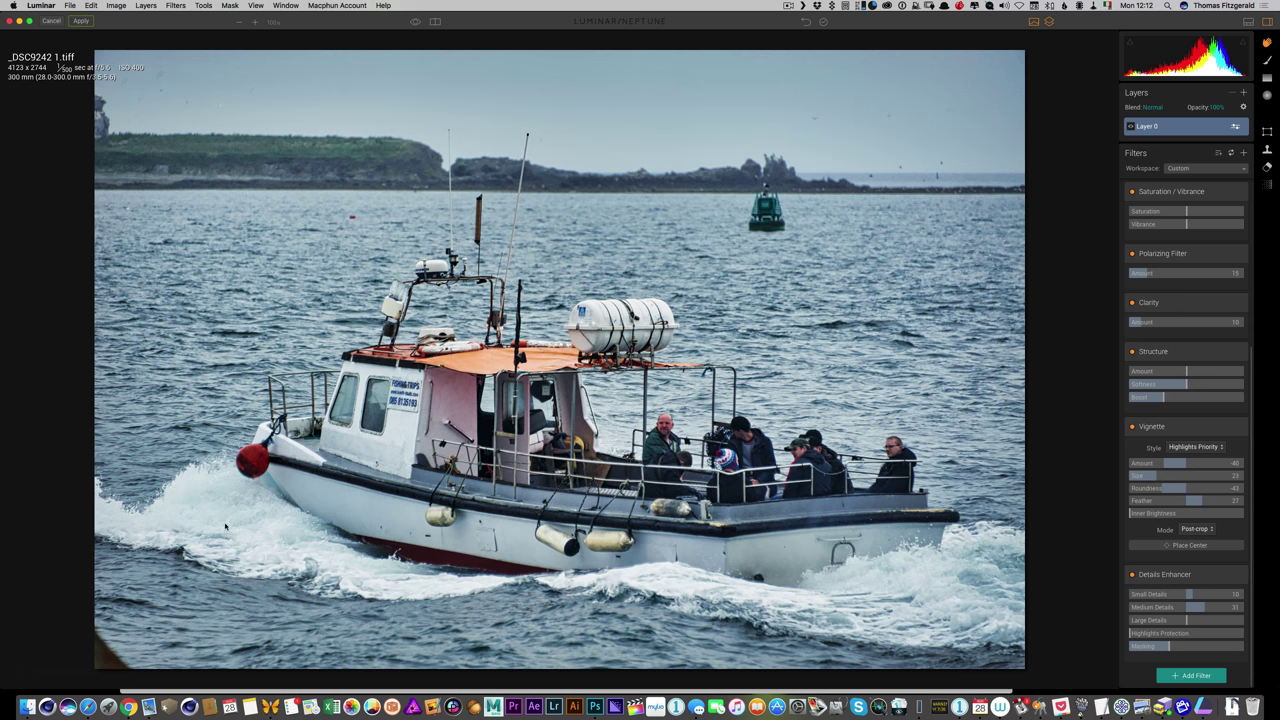
mouse_move(1187, 621)
left_mouse_down()
mouse_move(1216, 622)
mouse_move(1202, 623)
left_mouse_up()
left_click(1267, 62)
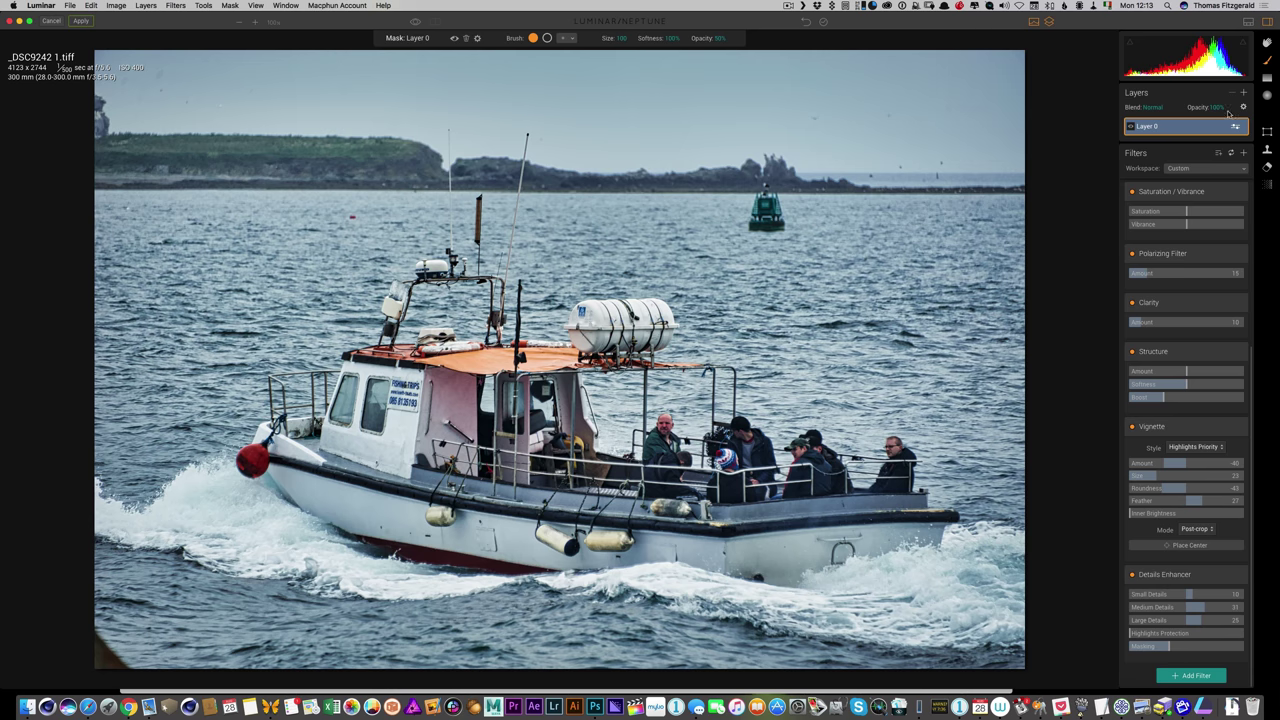
Step: Target the mask brush at Details Enhancer with opacity about 91% and size about 260
left_click(1214, 578)
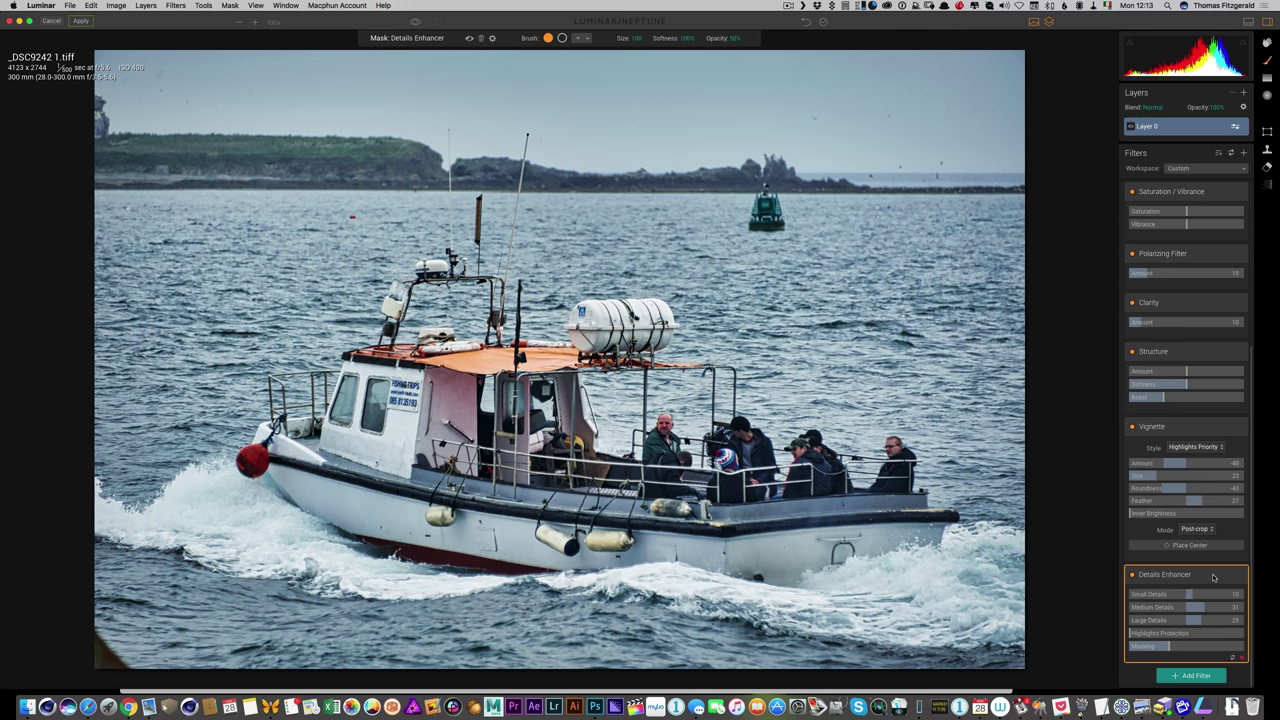
left_click(738, 40)
left_click_drag(737, 55, 770, 55)
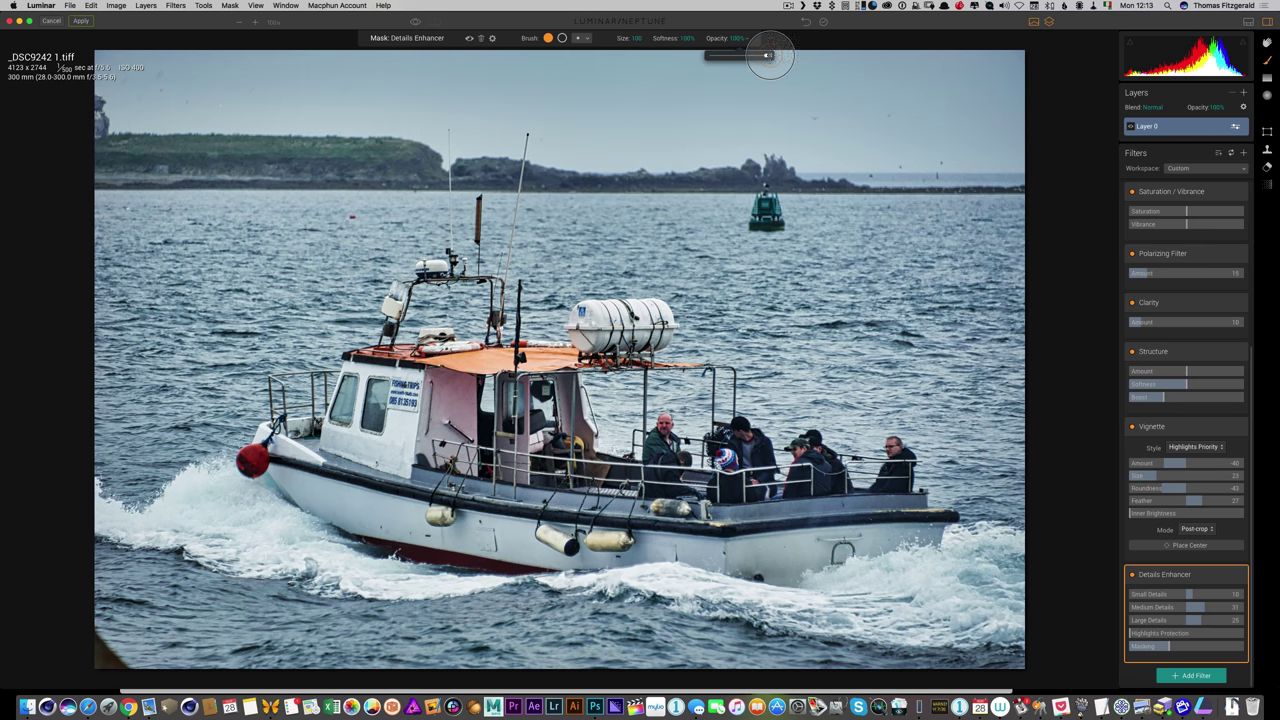
left_click(638, 40)
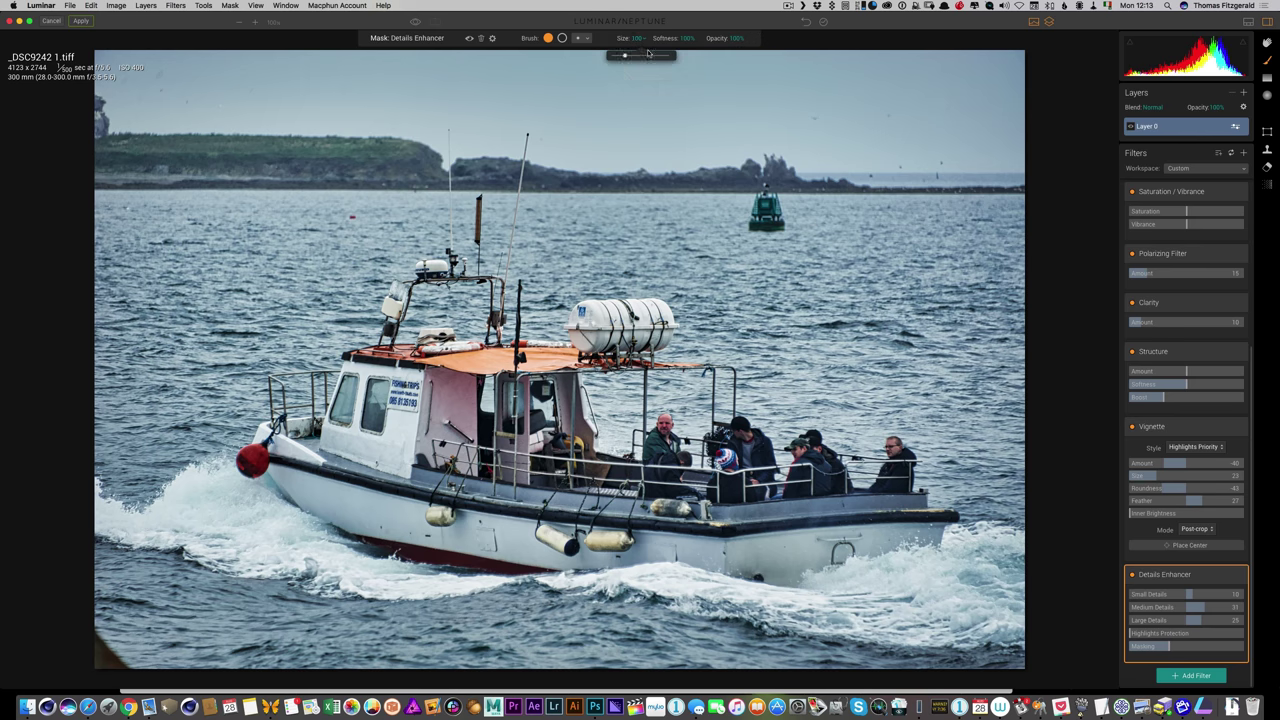
left_click(648, 54)
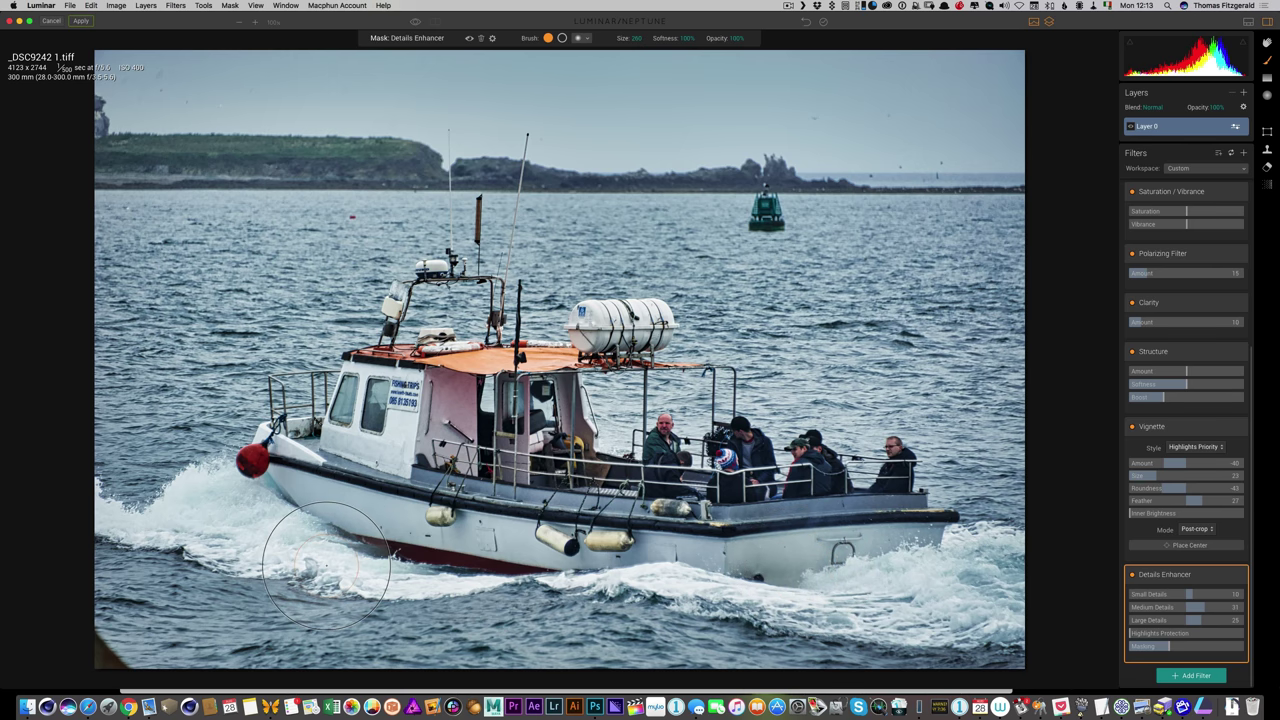
Step: Paint the mask over the bow wake, stern wake and water below the hull
mouse_move(212, 534)
left_mouse_down()
mouse_move(374, 566)
mouse_move(233, 521)
mouse_move(209, 498)
mouse_move(269, 500)
mouse_move(133, 527)
mouse_move(217, 537)
left_mouse_up()
mouse_move(829, 586)
left_mouse_down()
mouse_move(886, 586)
mouse_move(812, 560)
mouse_move(851, 581)
mouse_move(1051, 543)
mouse_move(986, 586)
left_mouse_up()
mouse_move(244, 538)
left_mouse_down()
mouse_move(240, 523)
mouse_move(350, 572)
mouse_move(384, 606)
mouse_move(547, 602)
mouse_move(490, 597)
left_mouse_up()
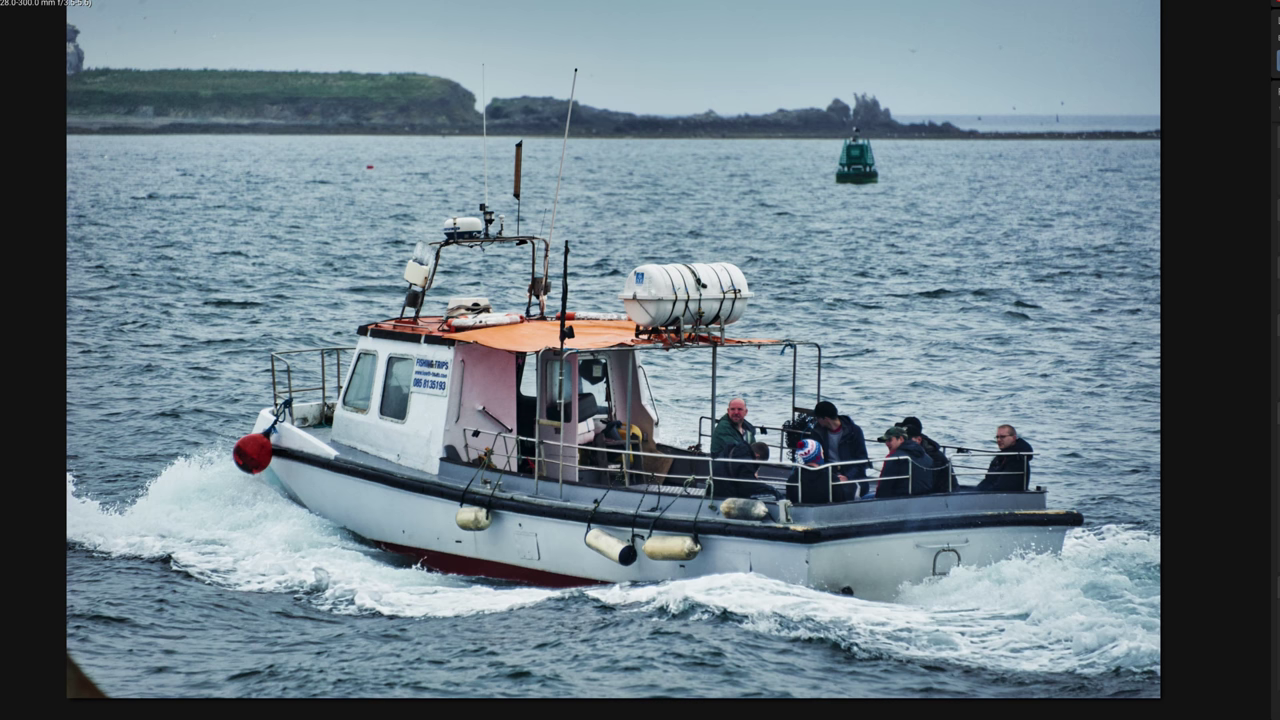
Step: Commit the Luminar filter edits back to the Photoshop layer
key("backslash")
key("backslash")
key("backslash")
key("backslash")
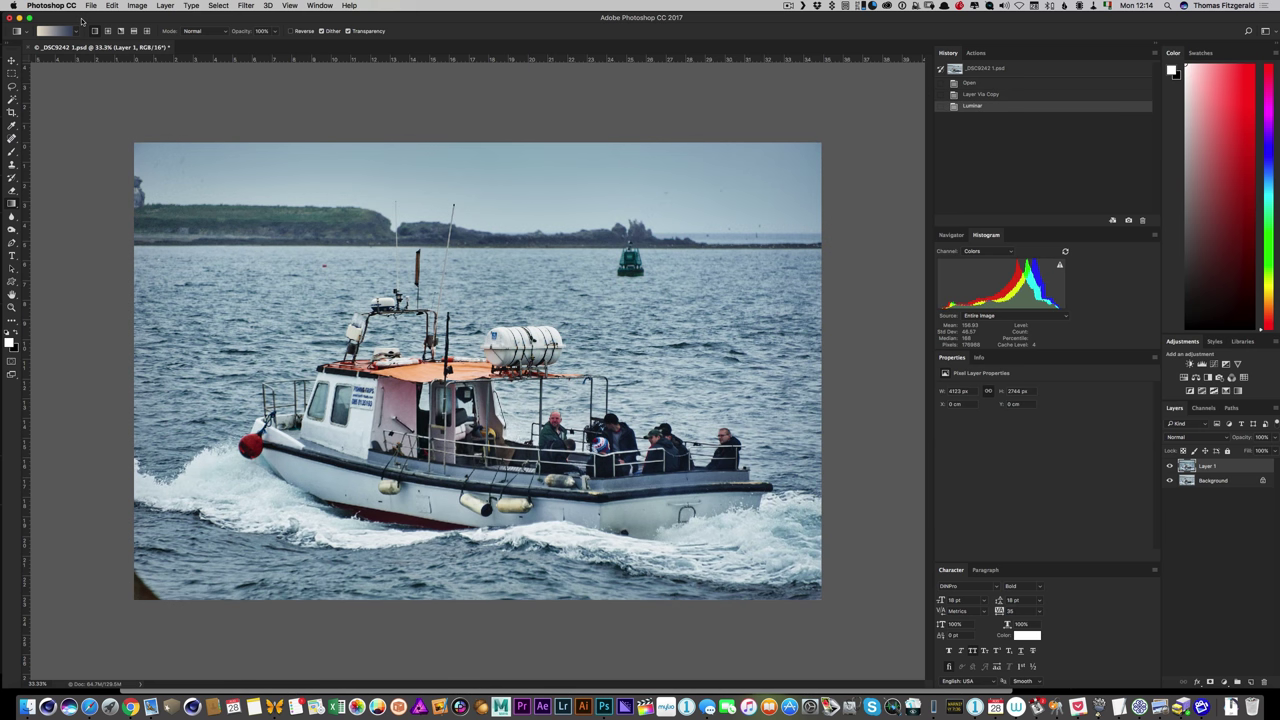
Step: Zoom the photo to 100% on the upper-left sky to look for dust
key("super+plus")
key("super+plus")
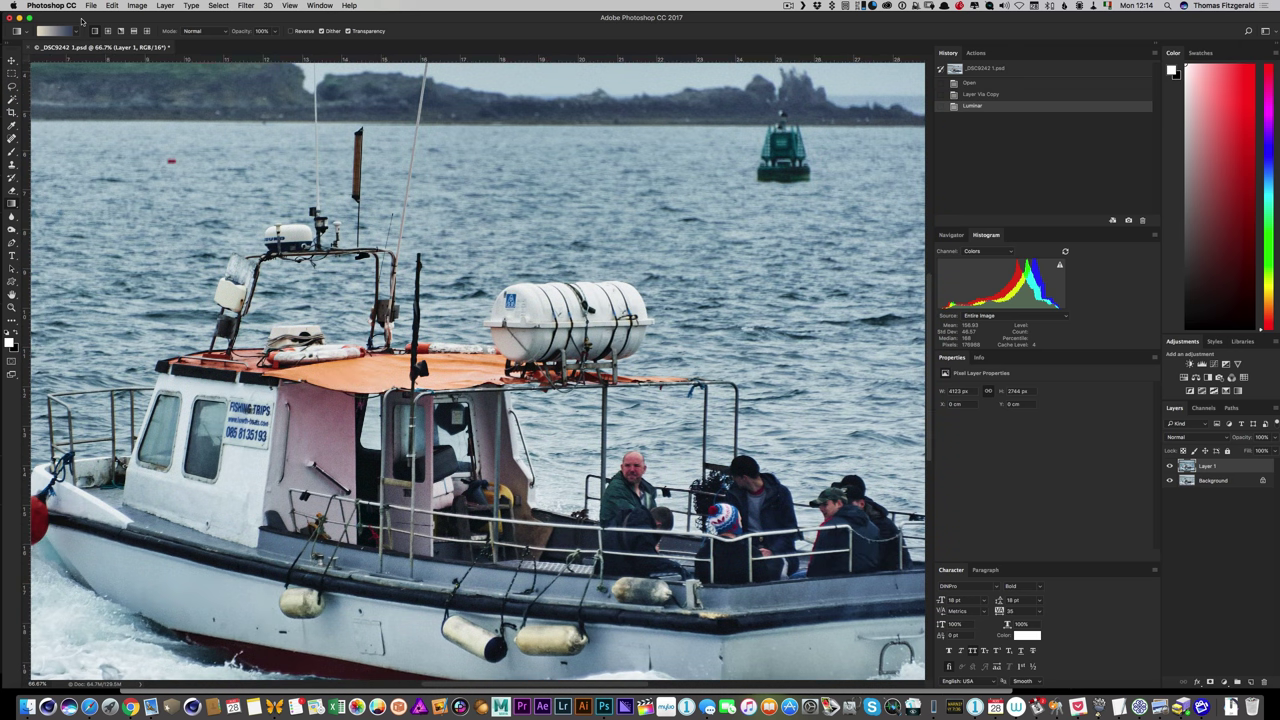
scroll(381, 221, "up", 5)
scroll(381, 221, "left", 6)
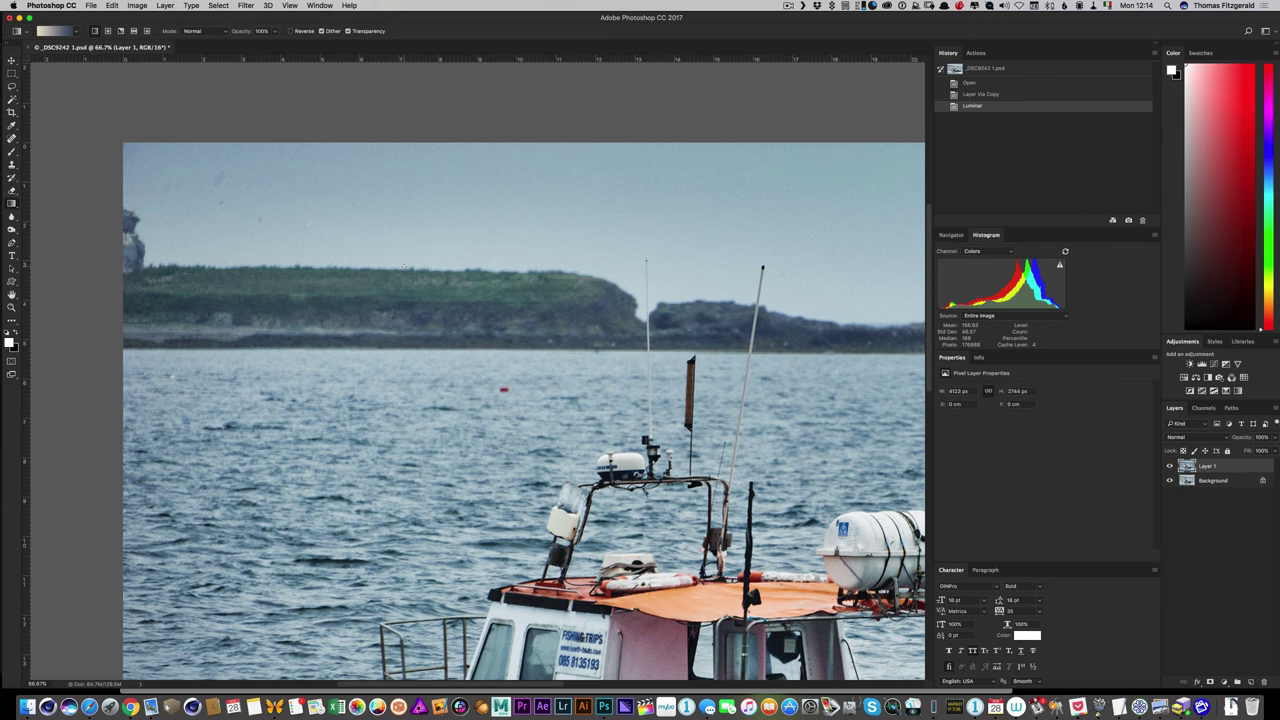
key("super+plus")
Step: Heal six dust spots in the sky with the Spot Healing Brush
left_click(12, 140)
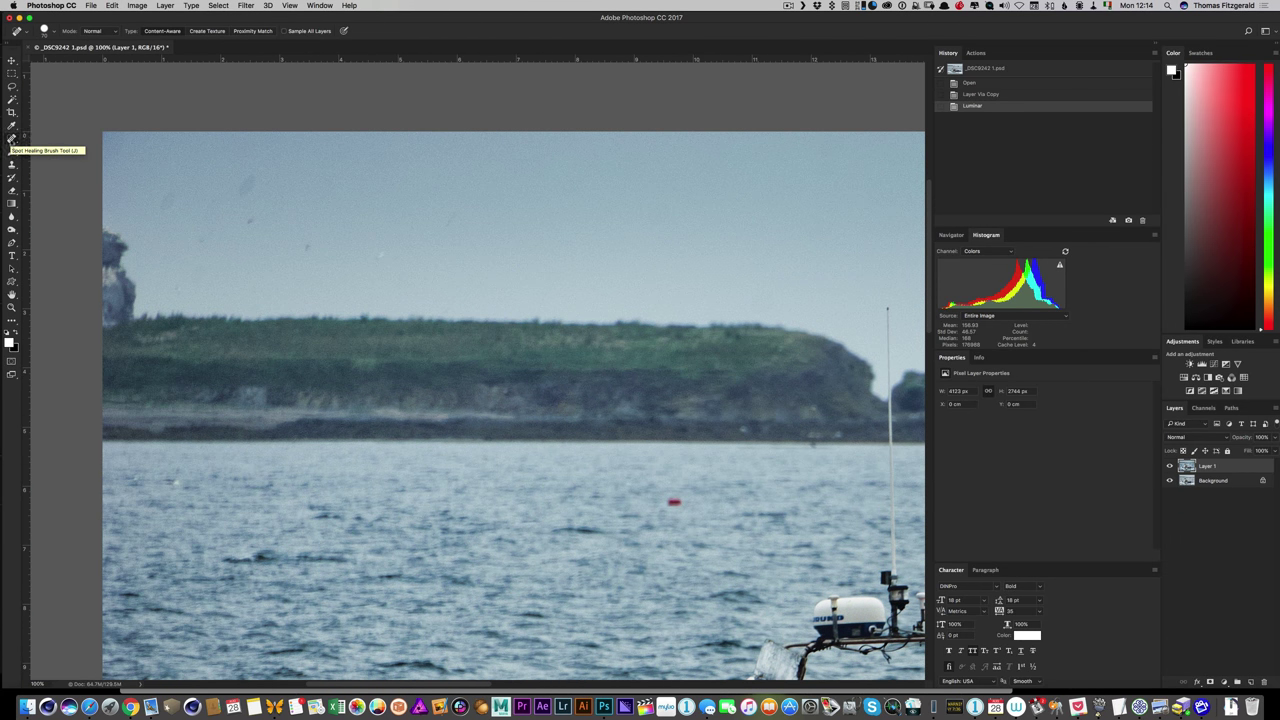
left_click(249, 183)
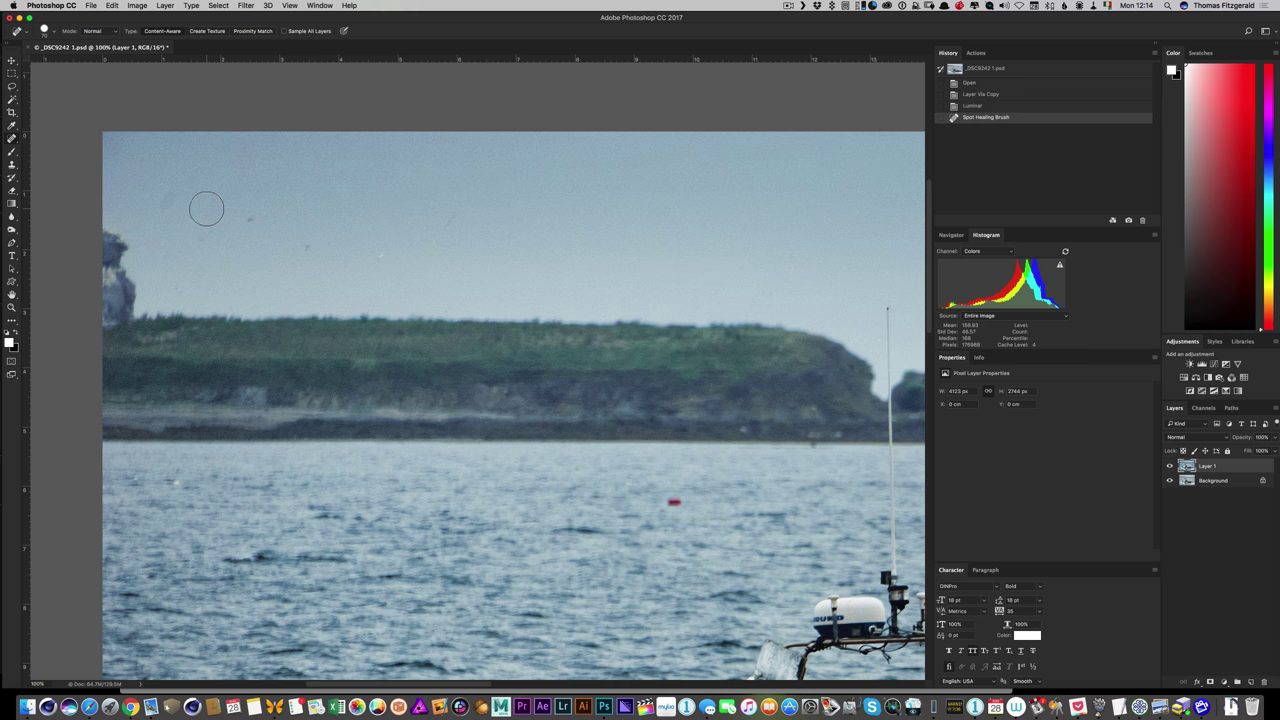
left_click(206, 208)
left_click(164, 200)
left_click(195, 238)
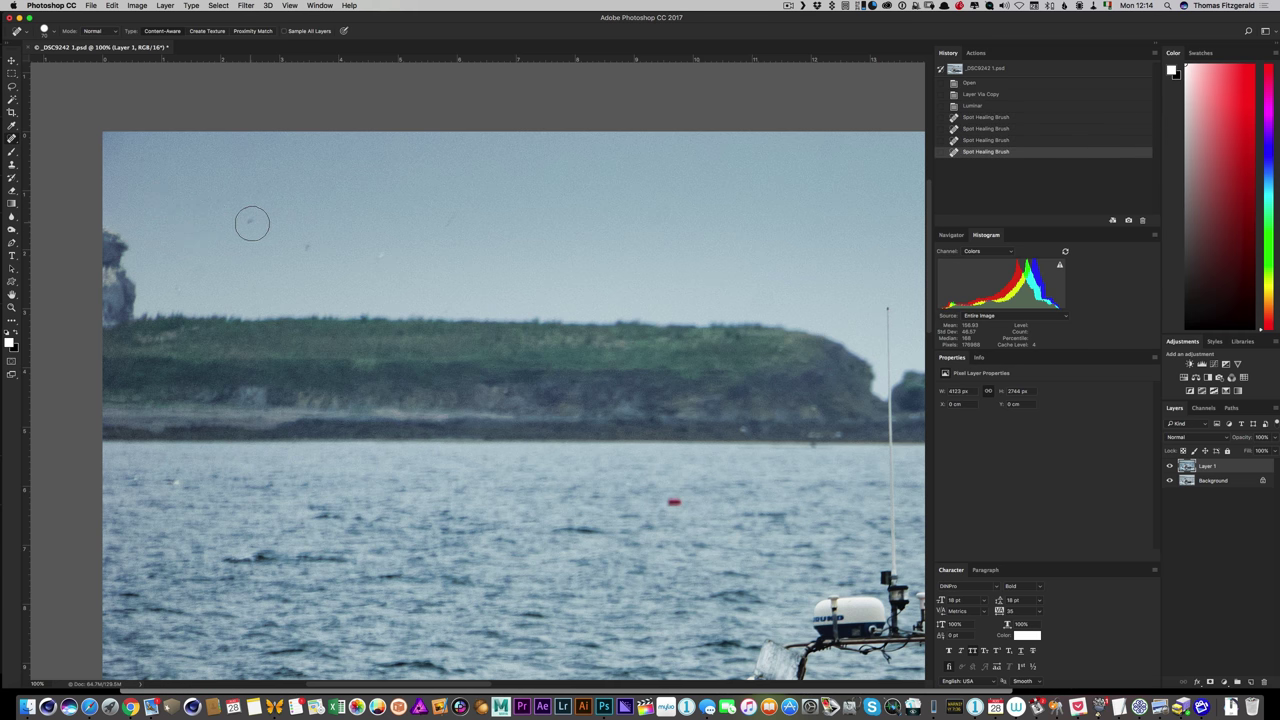
left_click(303, 249)
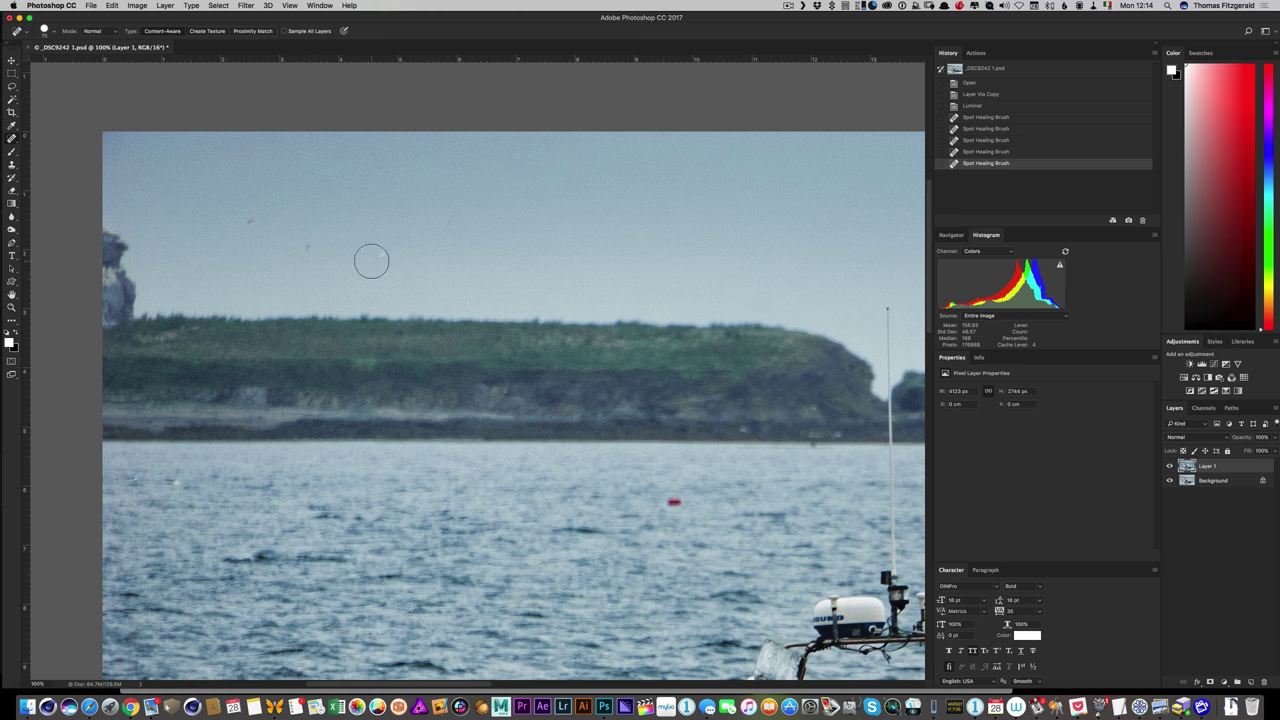
left_click(763, 301)
Step: Scroll across the rest of the image and save it as a Photoshop file
scroll(770, 280, "right", 10)
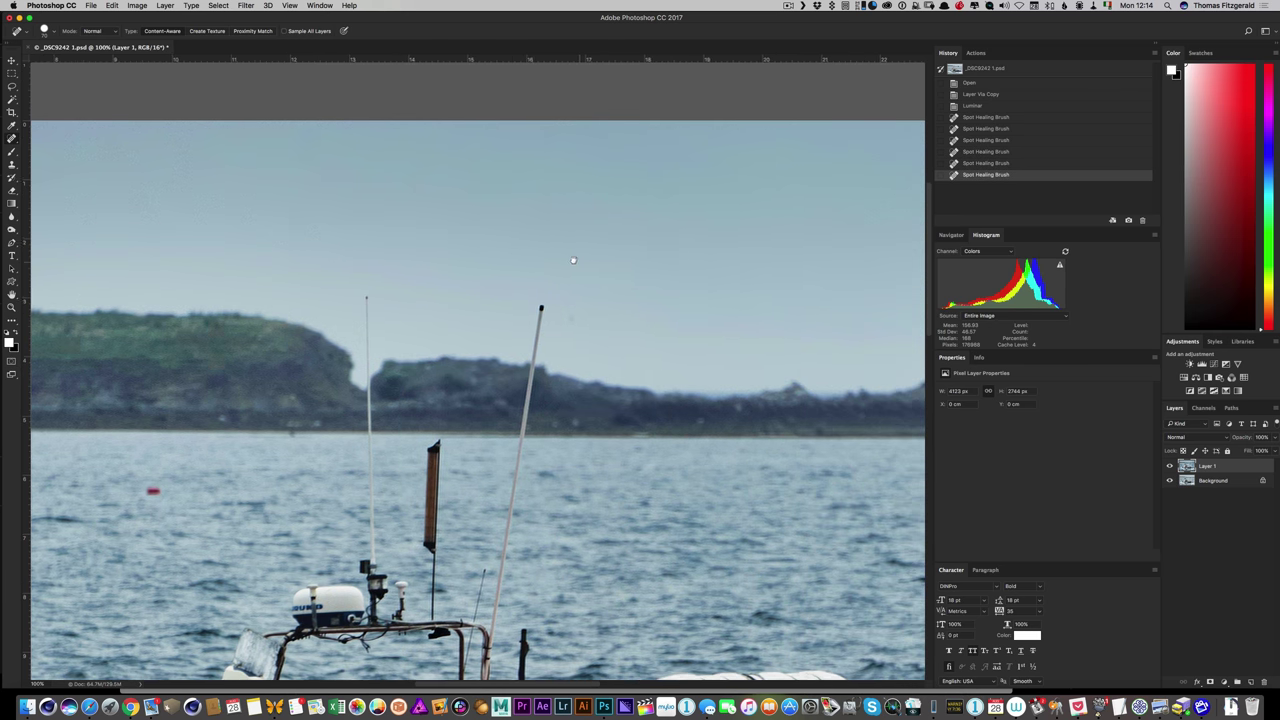
scroll(573, 260, "right", 10)
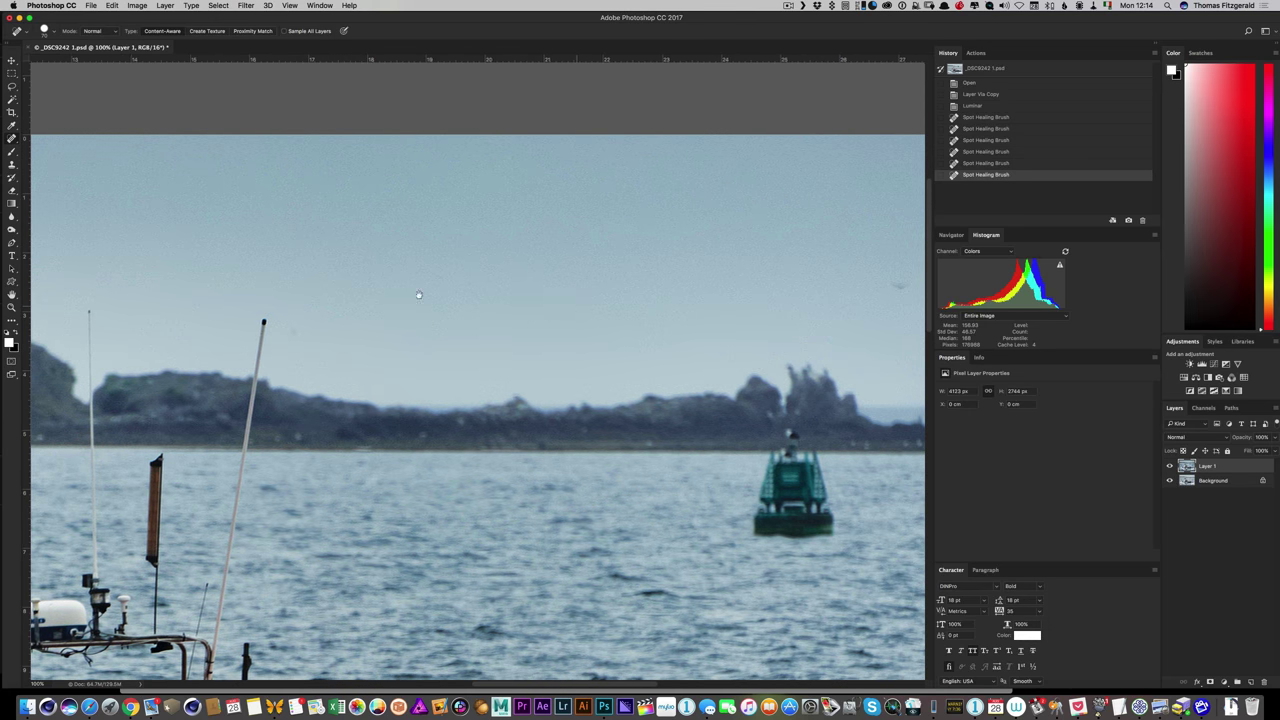
scroll(419, 295, "right", 10)
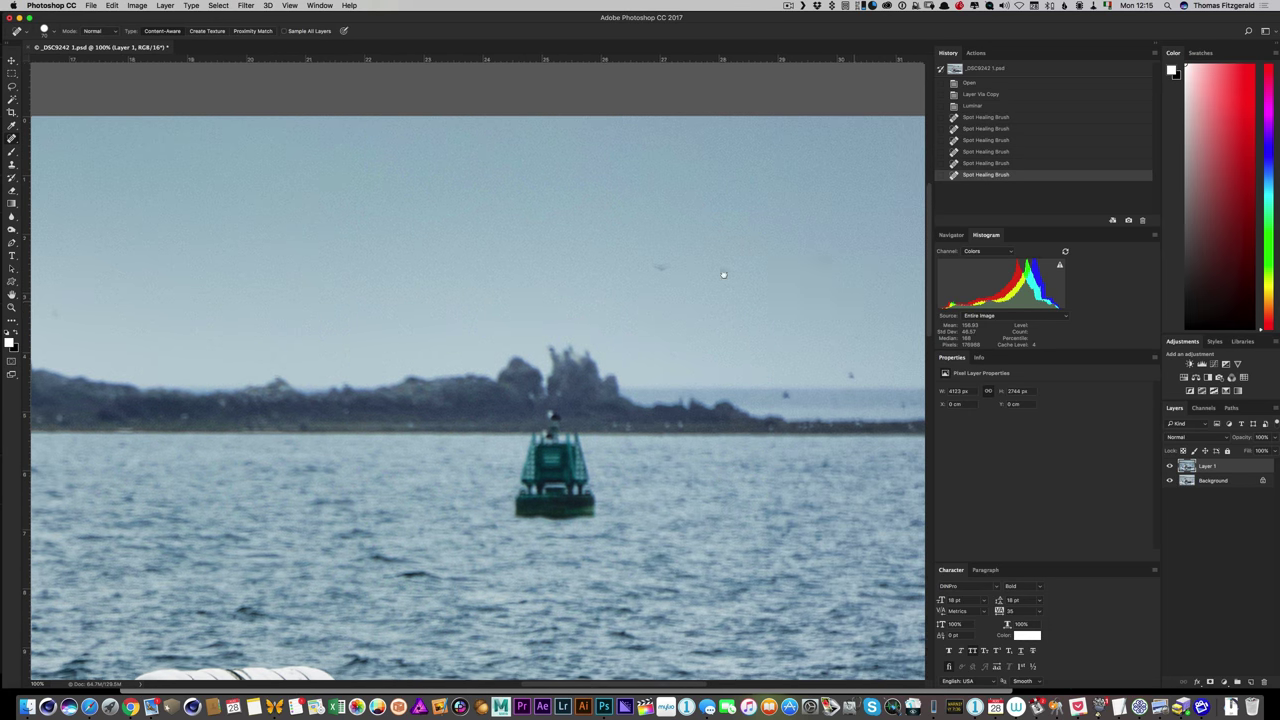
scroll(723, 274, "down", 5)
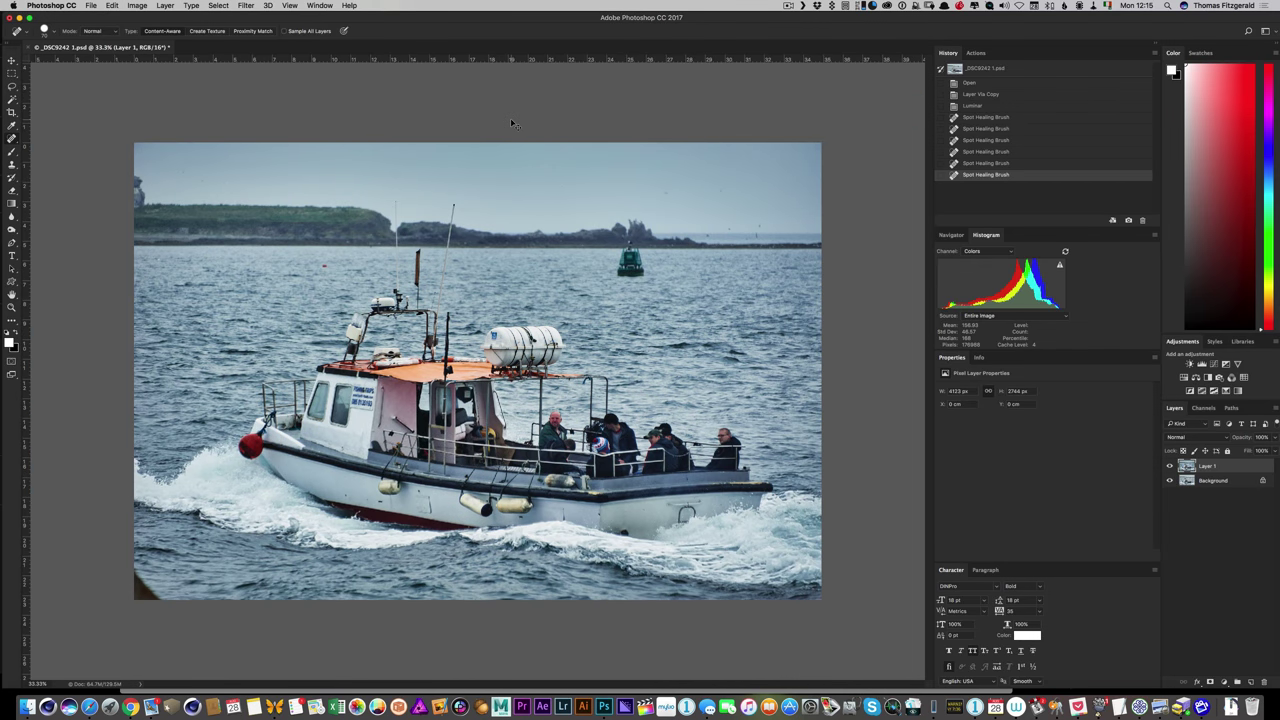
key("super+s")
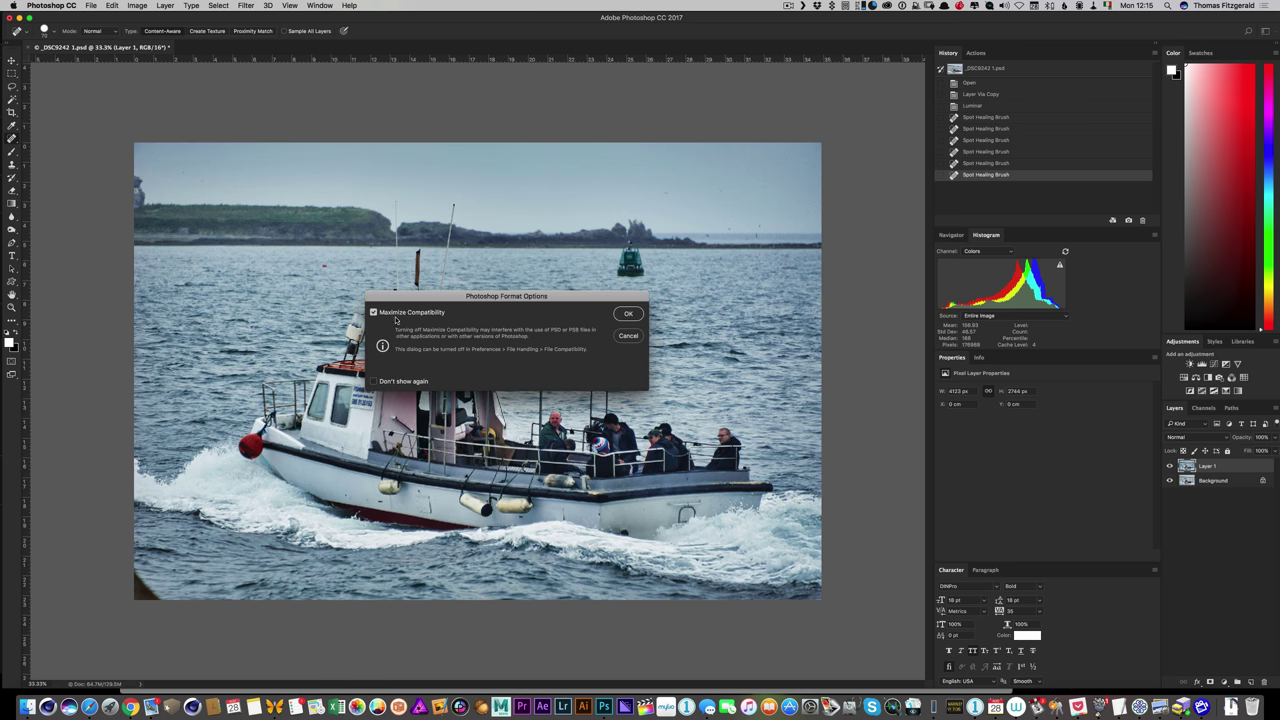